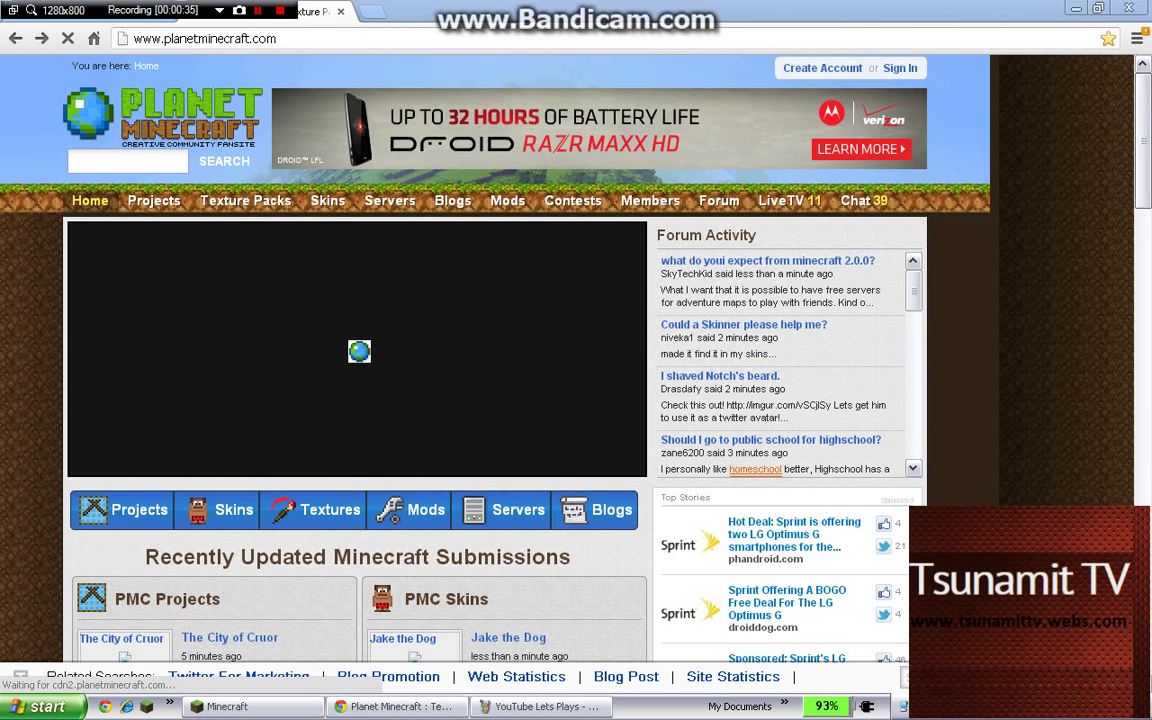
- Go back from the planetminecraft.com homepage to Chrome's blank New Tab page
scroll(495, 330, "down", 2)
scroll(495, 330, "up", 2)
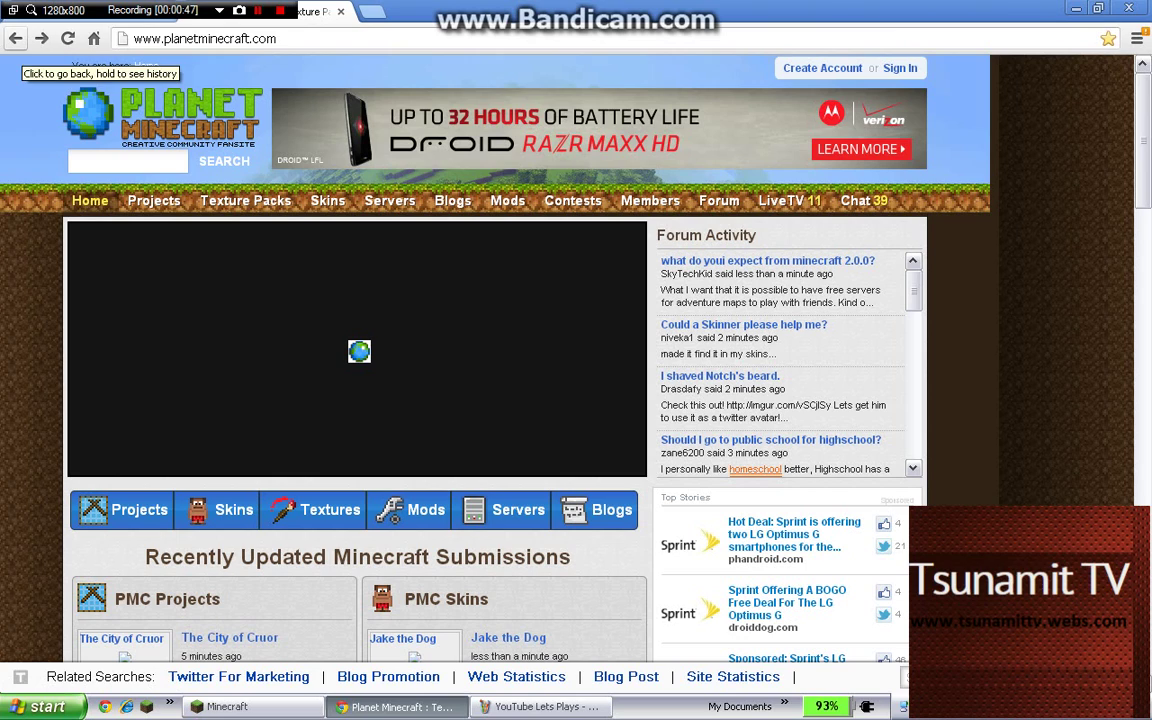
left_click(15, 38)
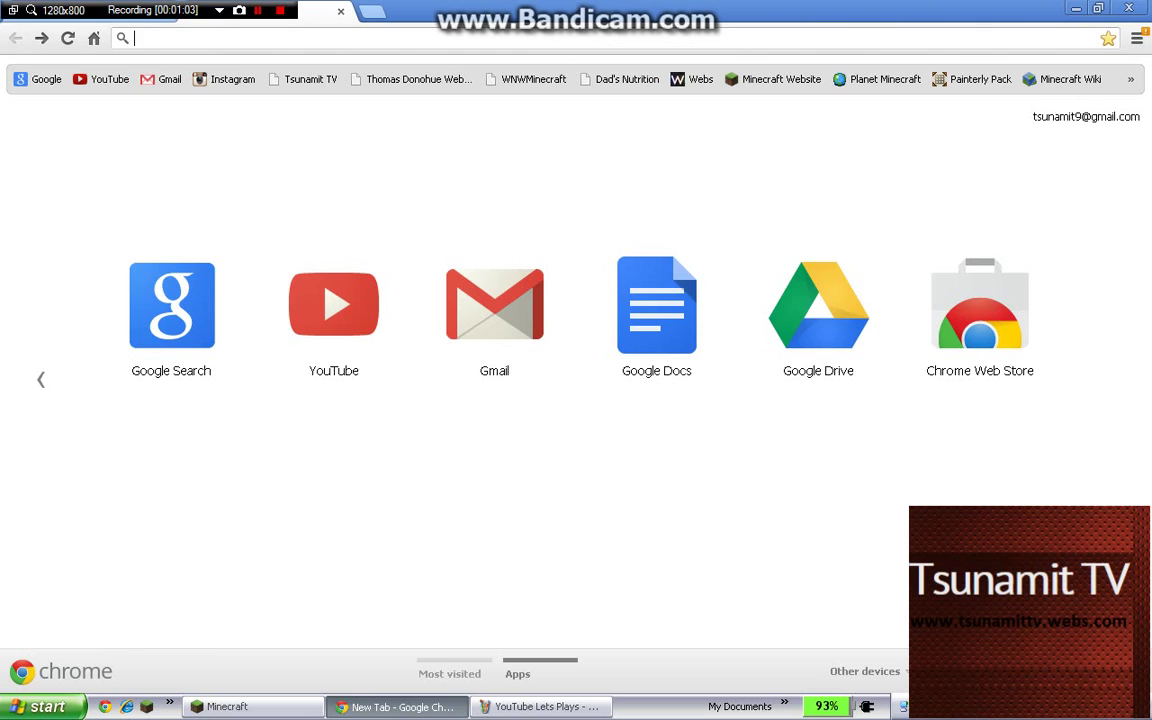
type("WWW.")
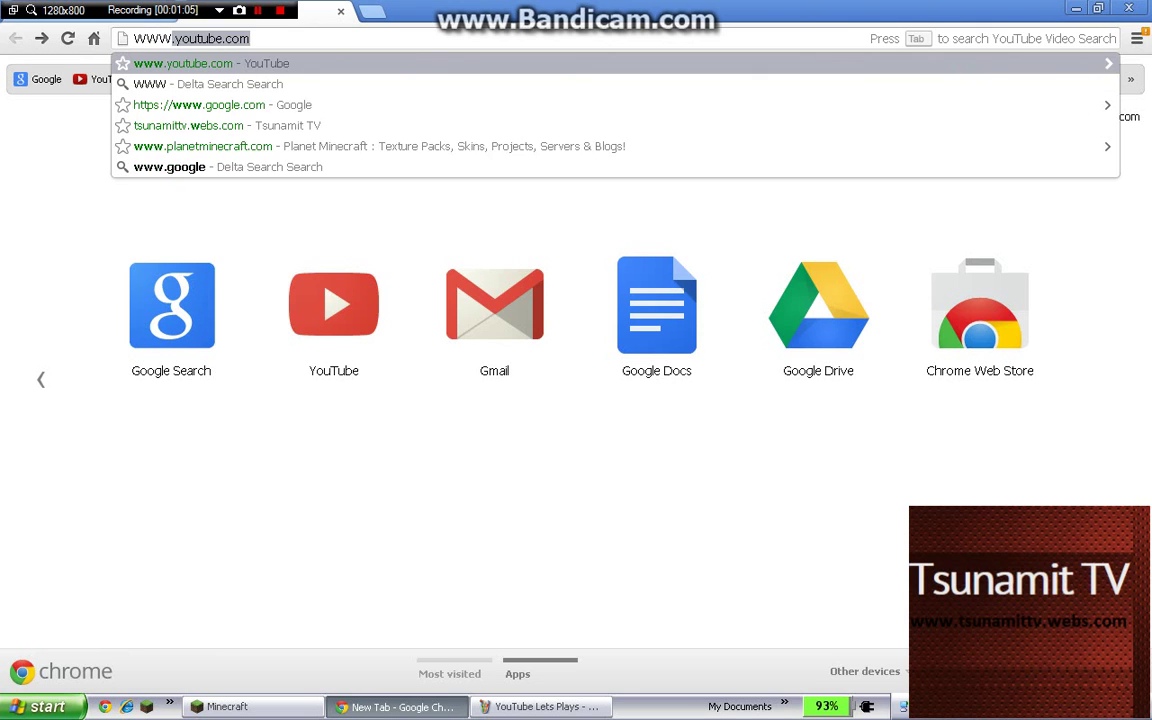
key("BackSpace")
key("BackSpace")
key("BackSpace")
key("BackSpace")
key("BackSpace")
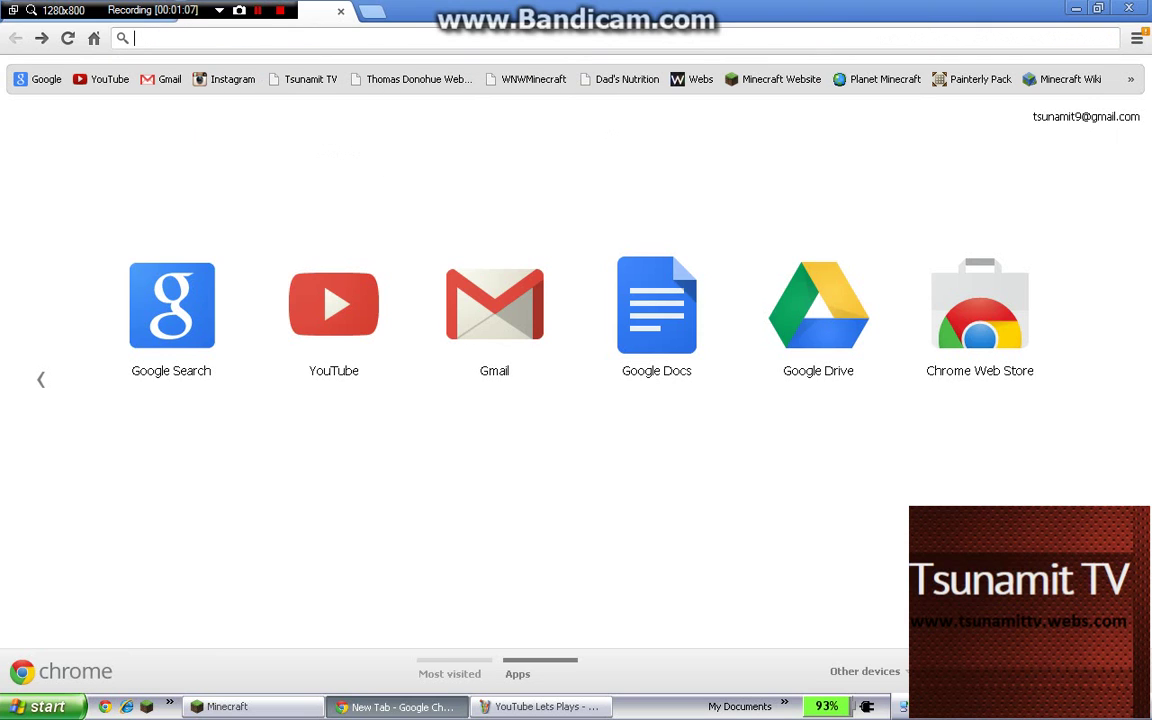
type("w")
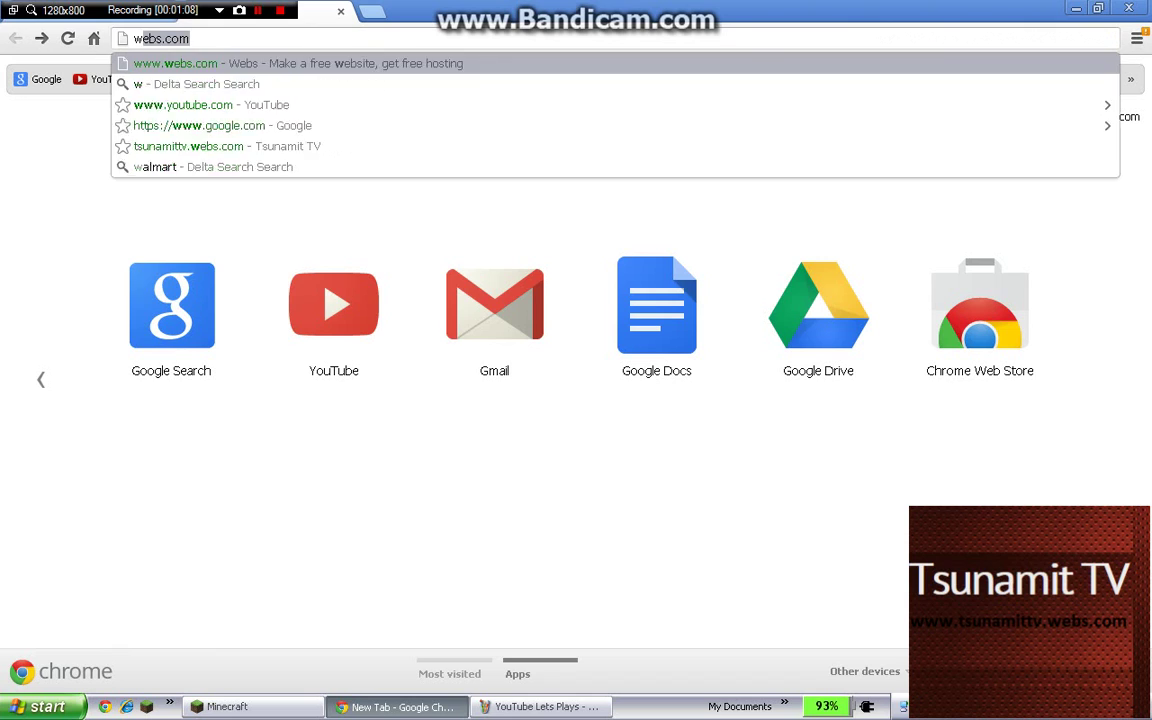
type("ww.w")
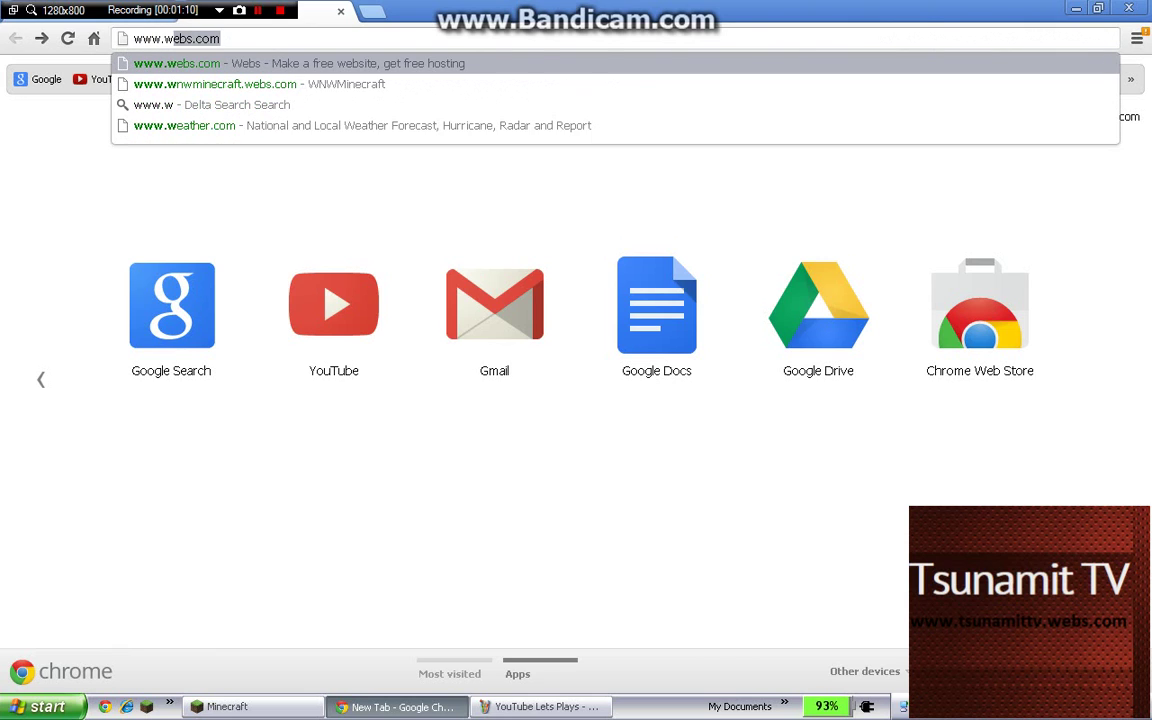
key("BackSpace")
type("in")
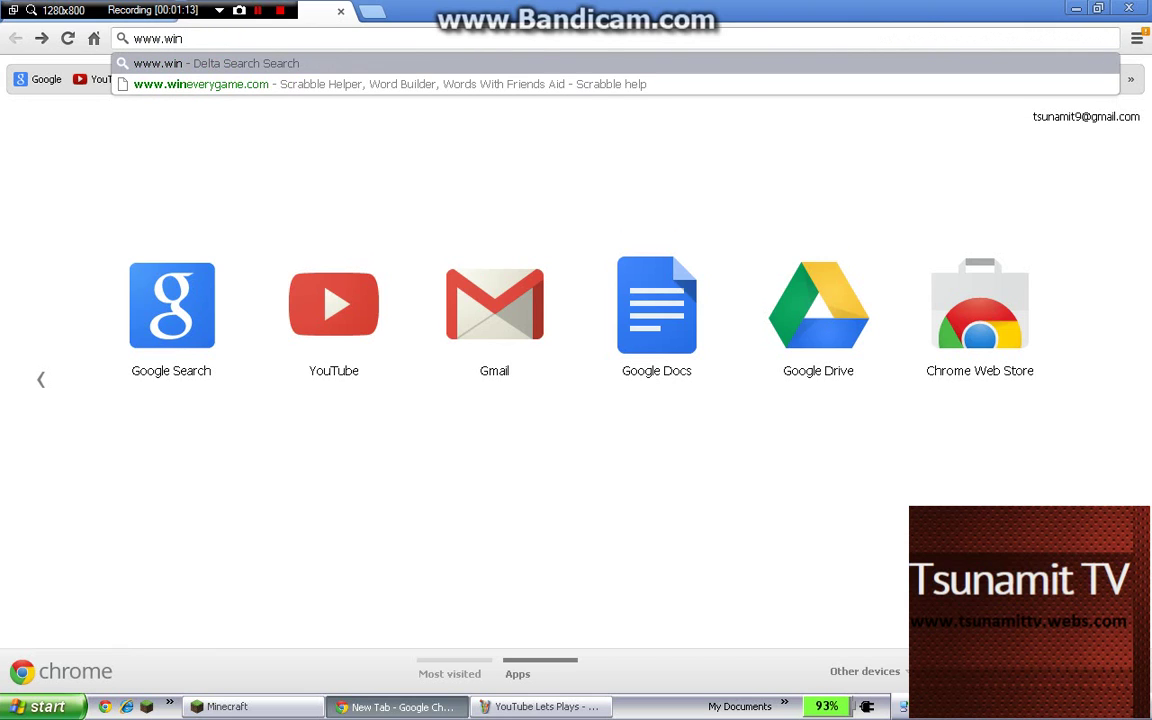
type("rar")
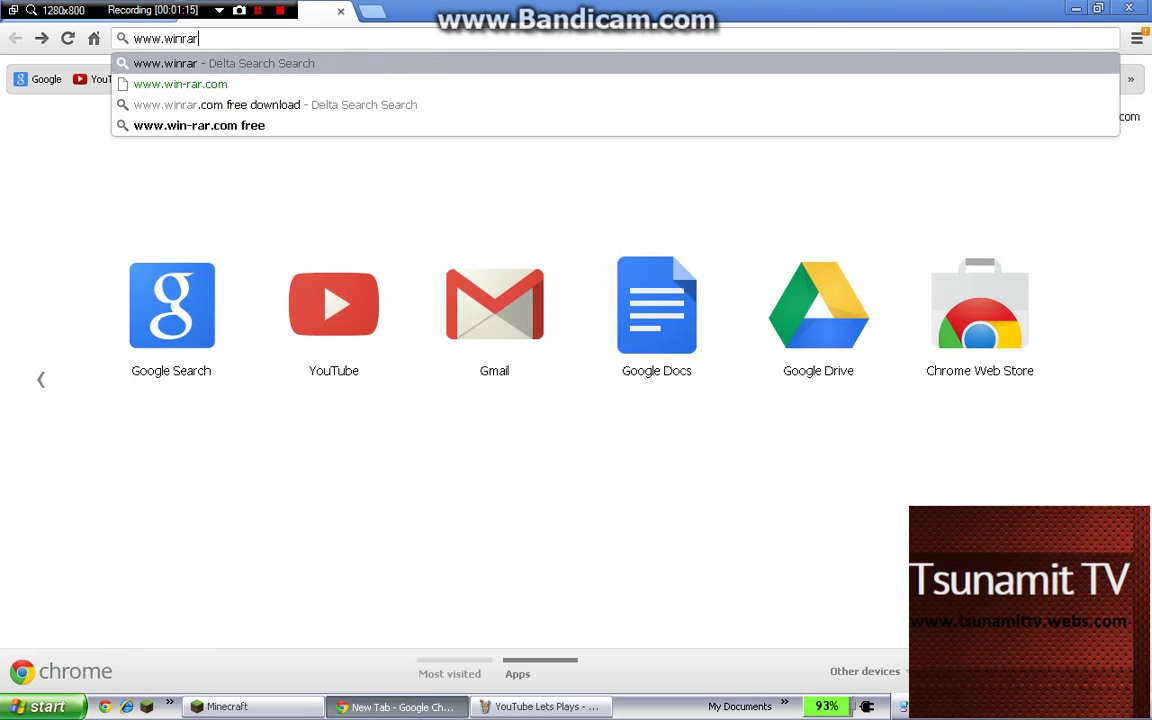
type(".com")
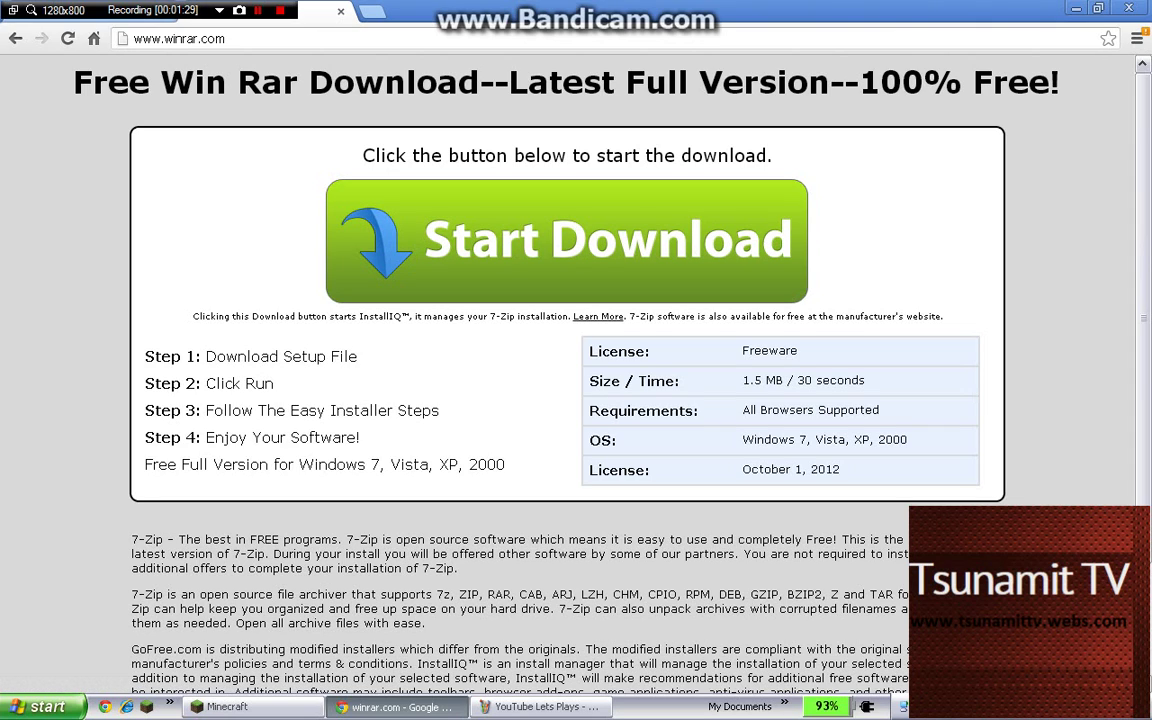
- Scroll through winrar.com's free download page, then minimize Chrome to show the desktop
scroll(566, 240, "down", 1)
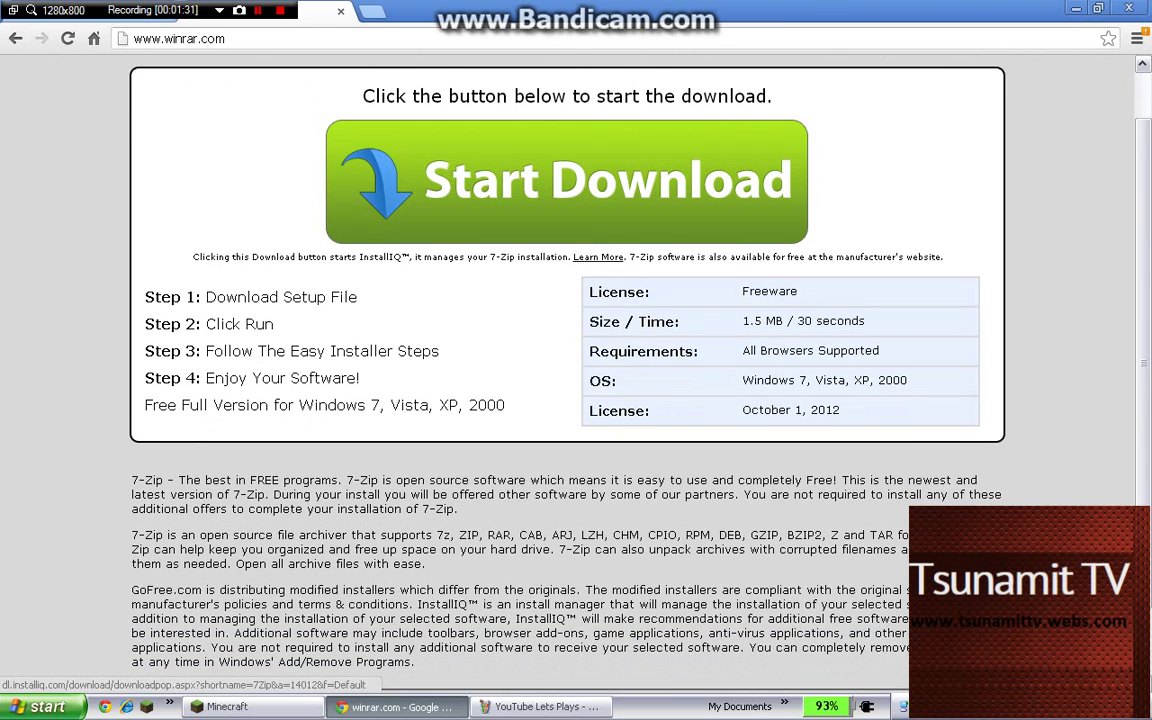
scroll(566, 240, "down", 1)
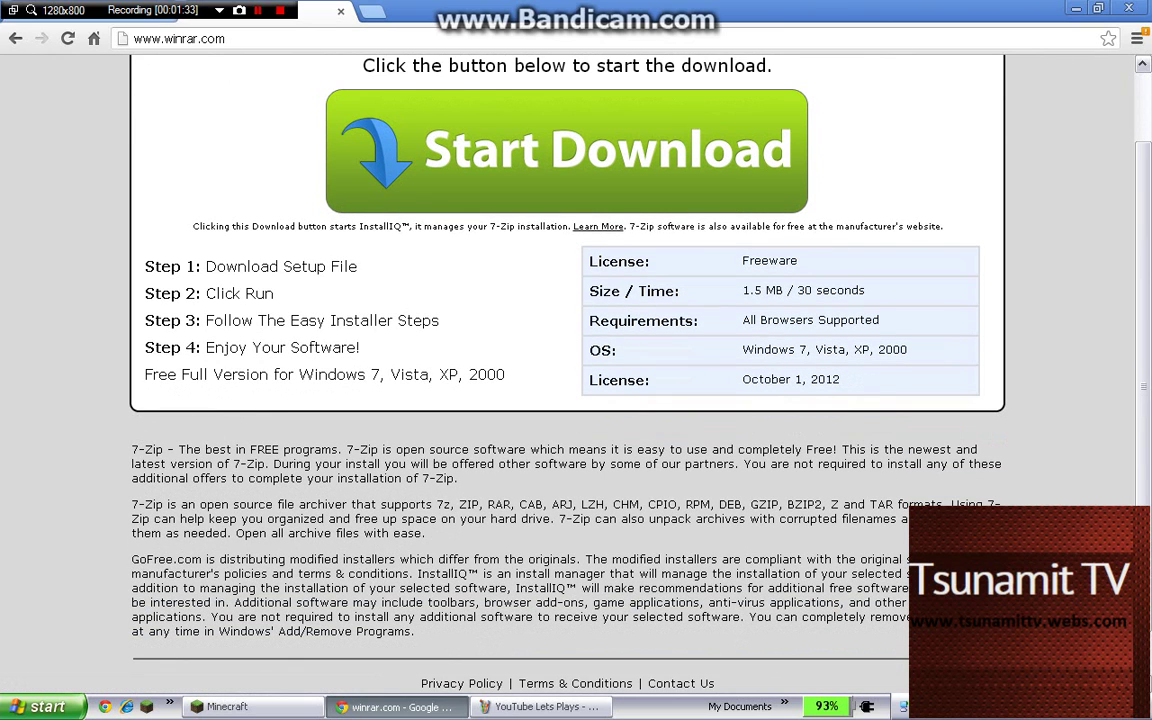
scroll(566, 240, "up", 1)
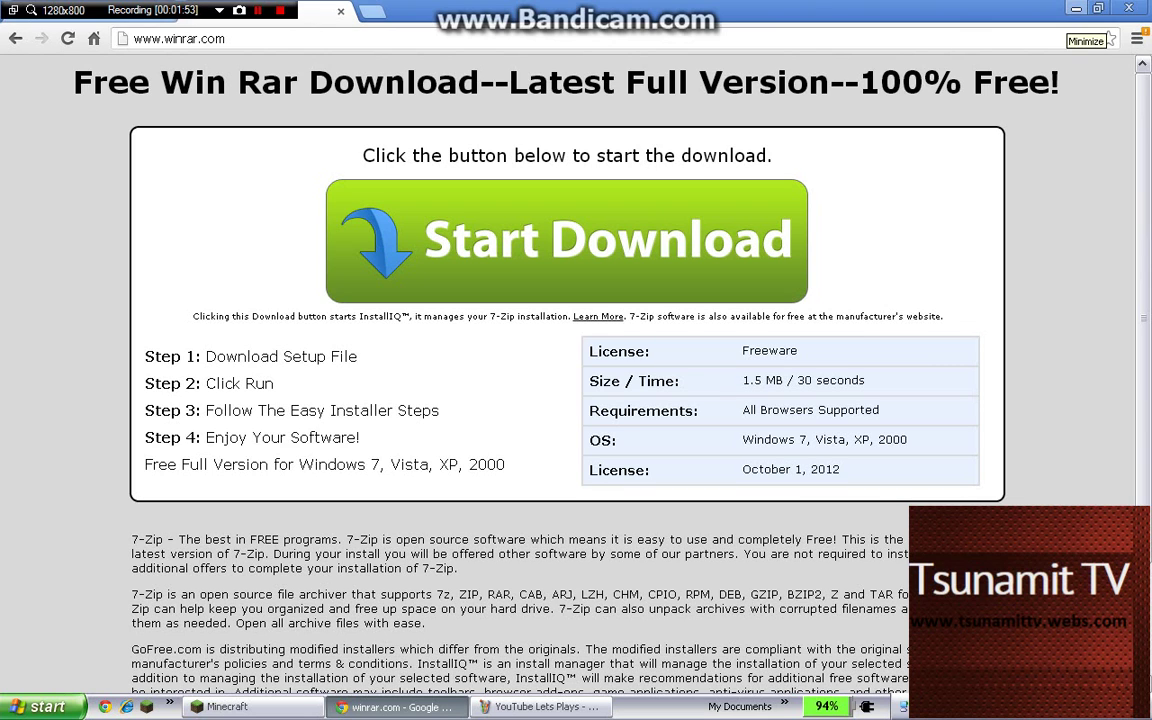
left_click(1076, 8)
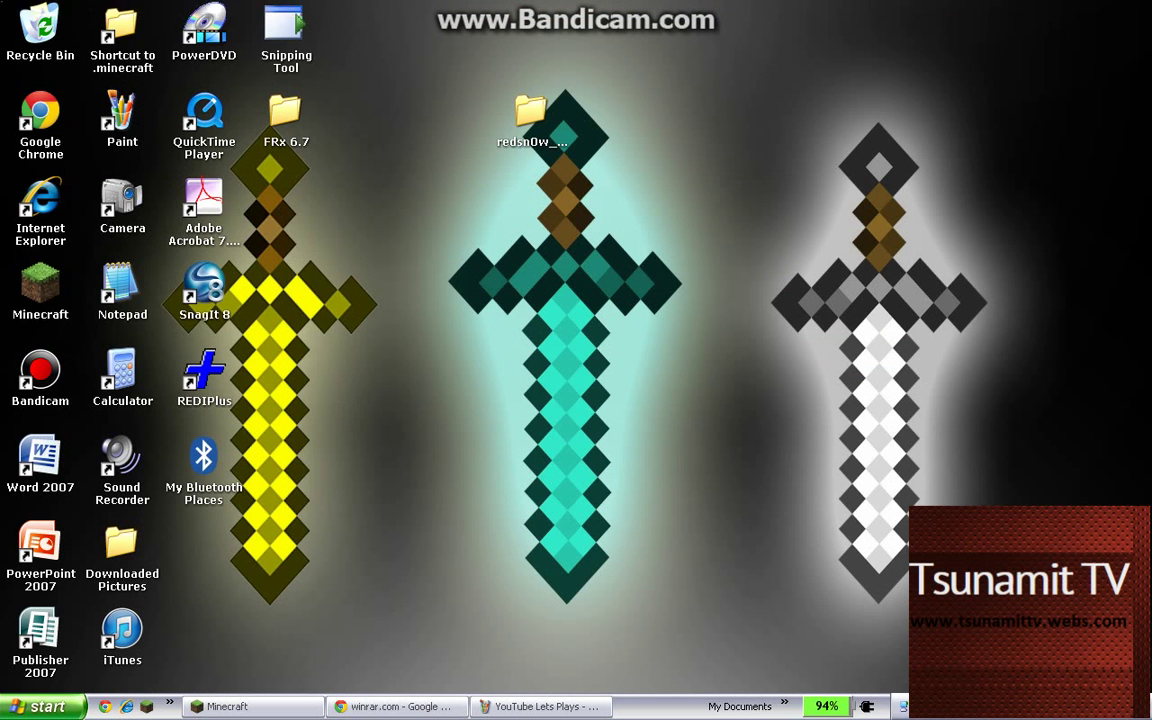
- Run %appdata% from the Start menu's Run box to open Application Data
key("super")
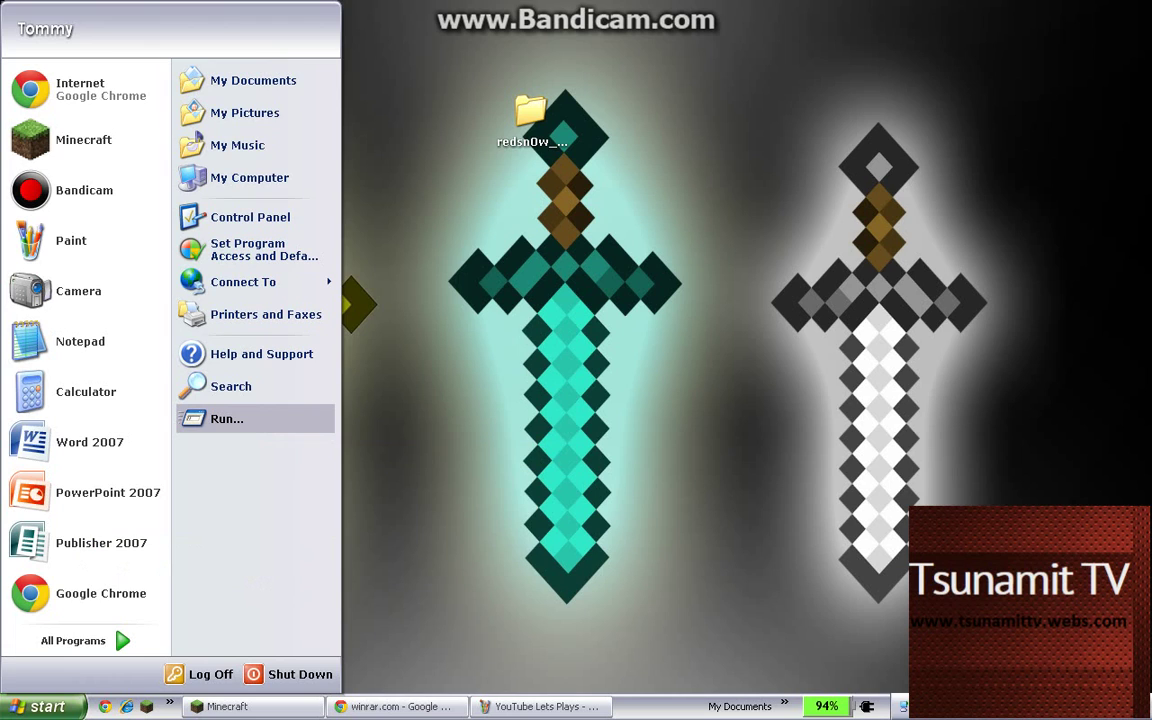
left_click(226, 418)
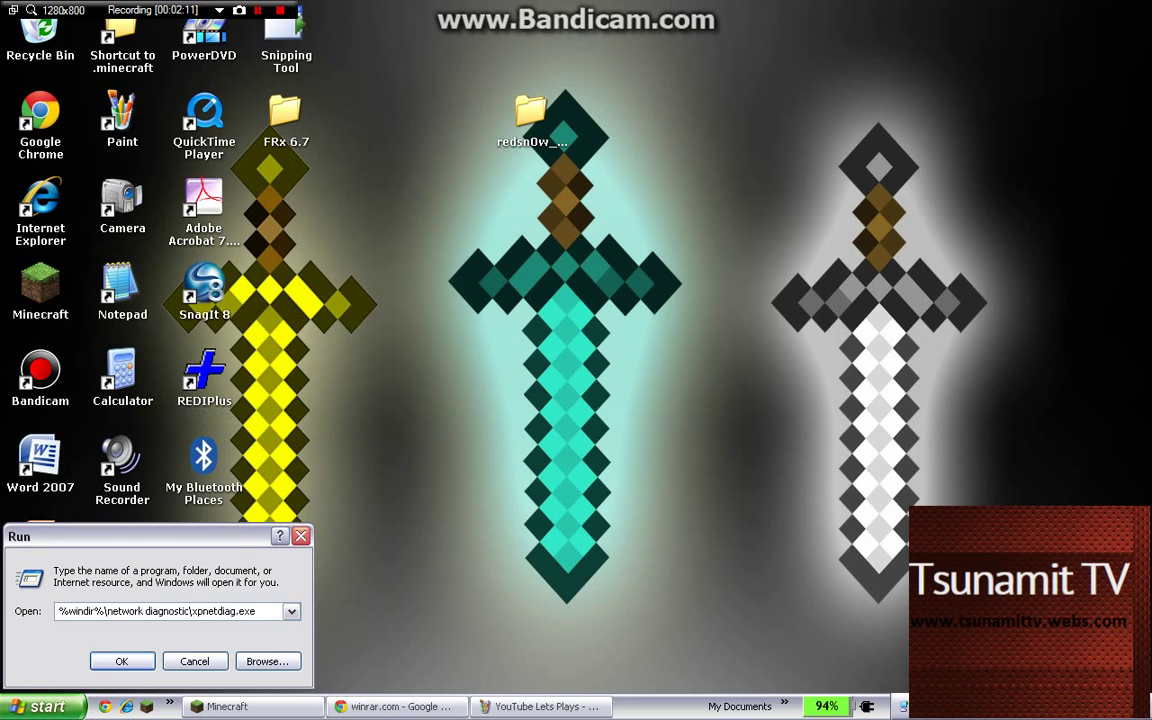
key("BackSpace")
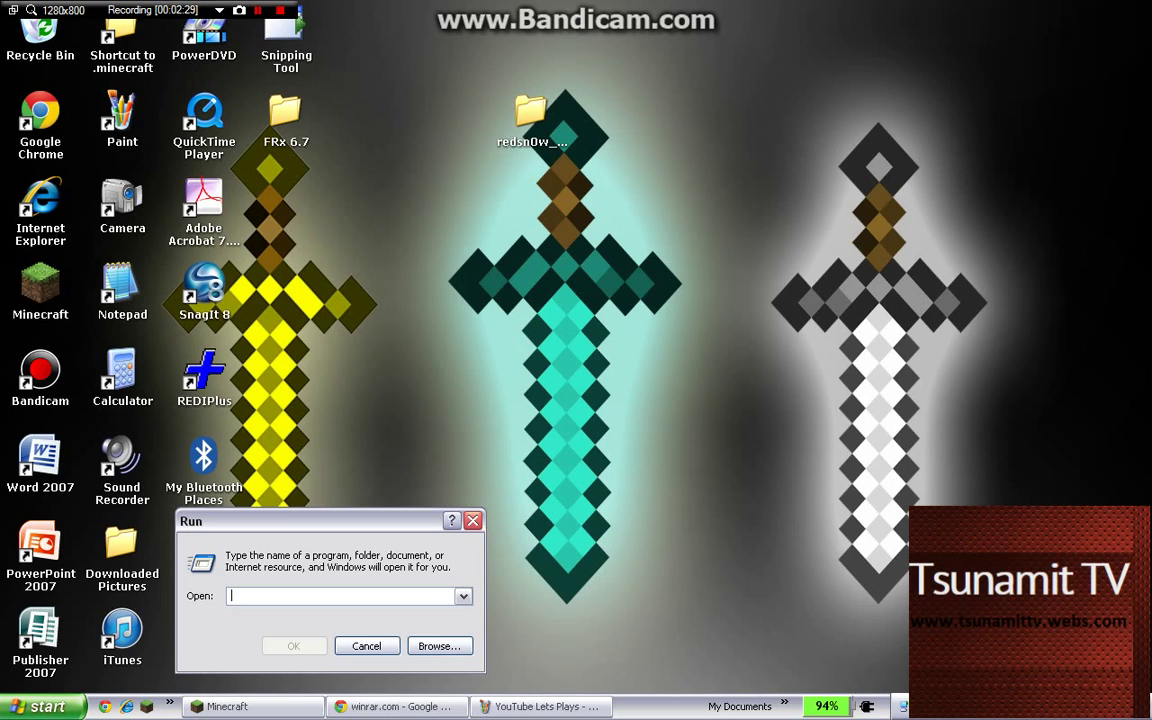
type("%")
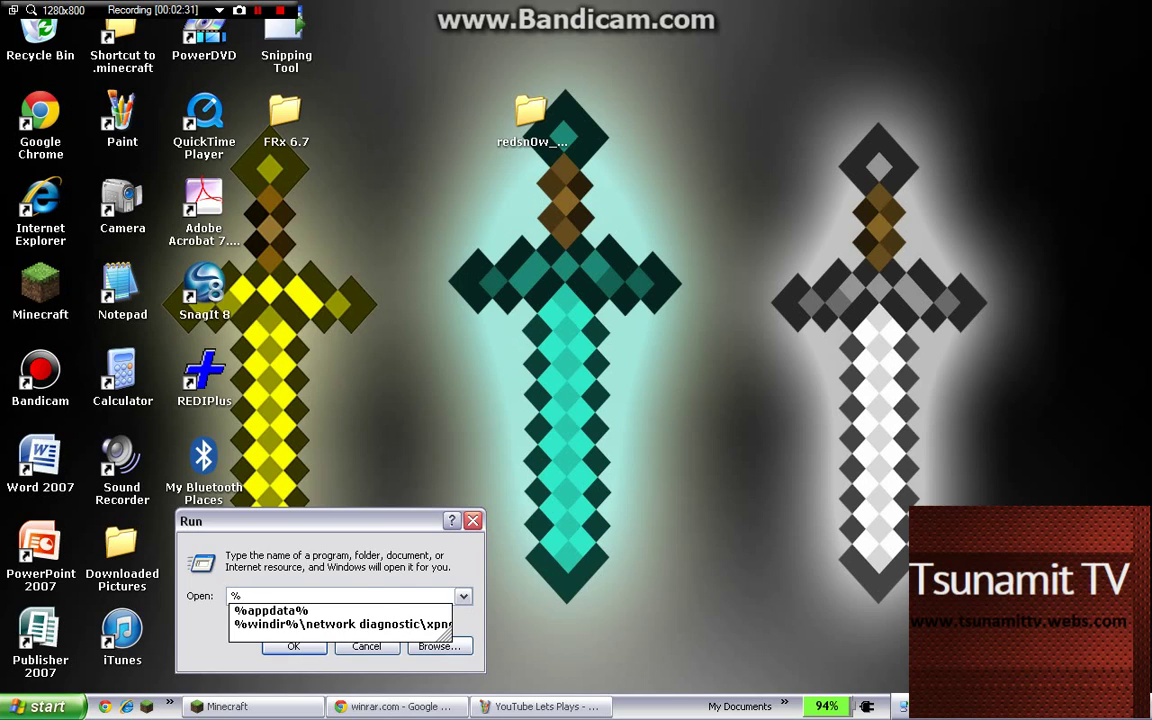
type("appd")
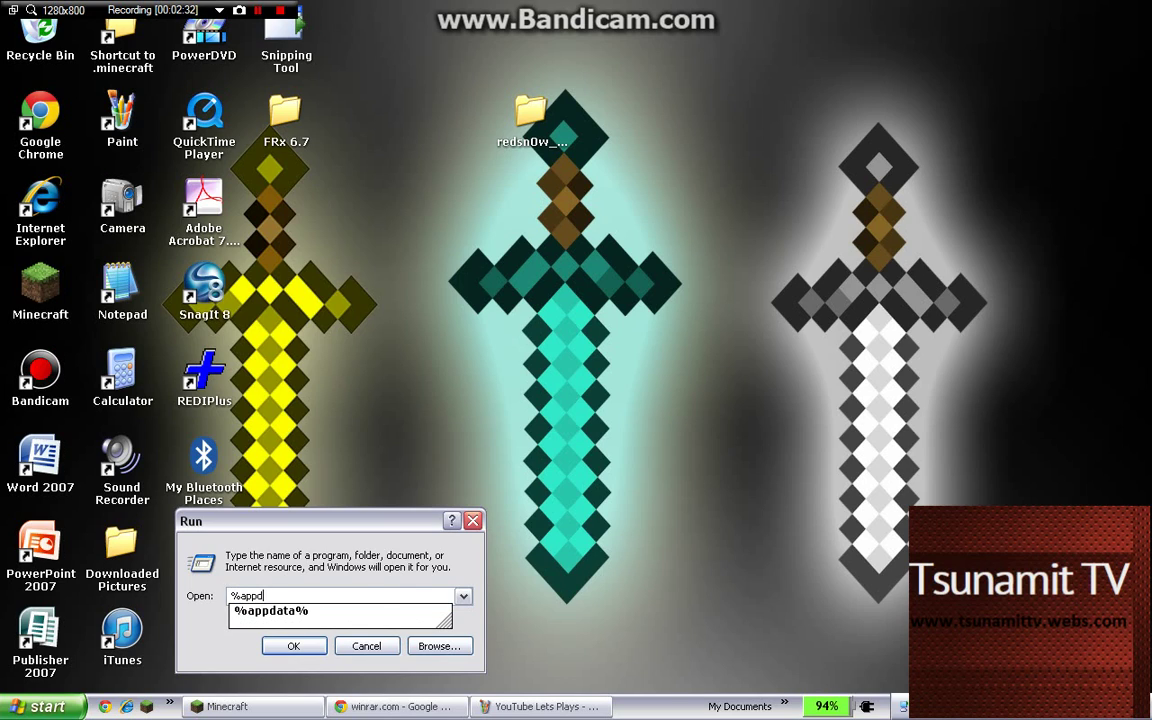
type("ata")
type("%")
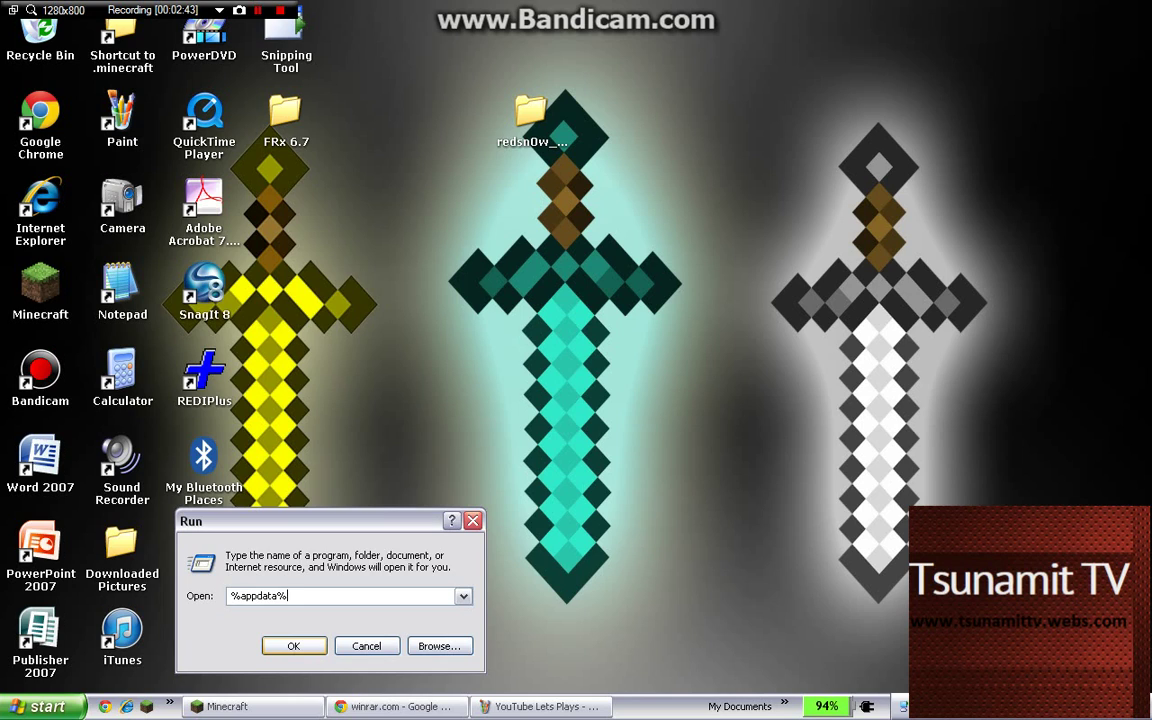
left_click(293, 646)
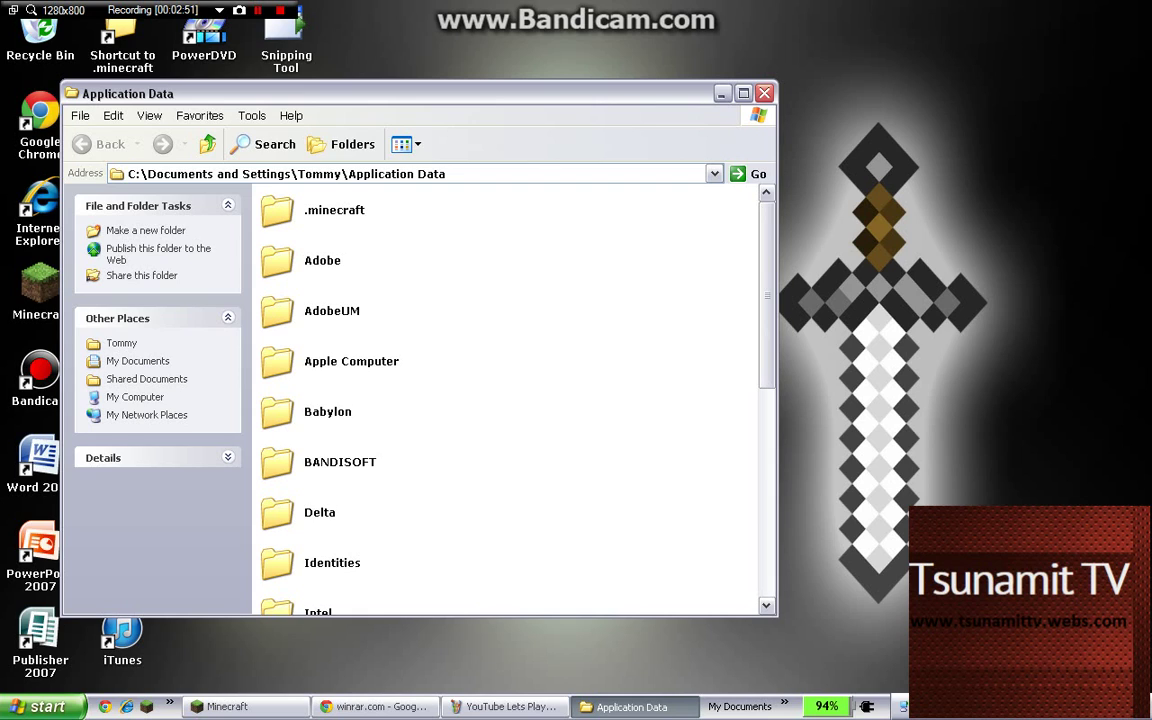
- Open the .minecraft folder and scroll through its contents such as bin, config and mods
scroll(510, 400, "down", 1)
scroll(510, 400, "down", 1)
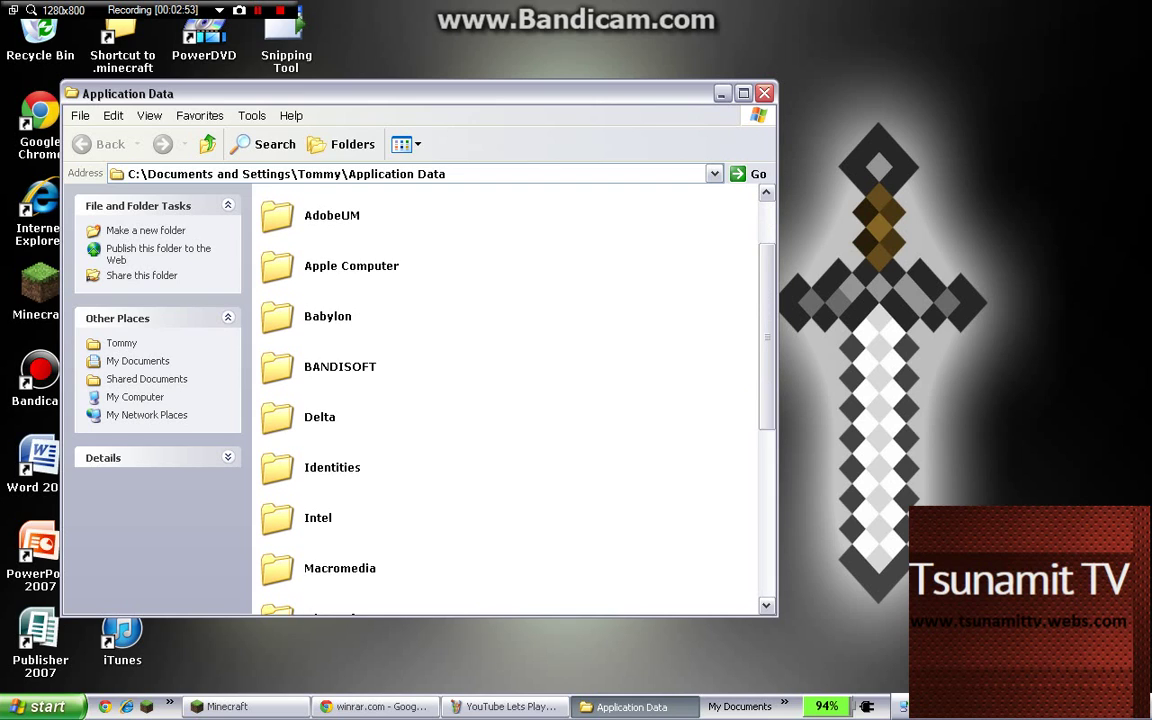
scroll(510, 400, "up", 2)
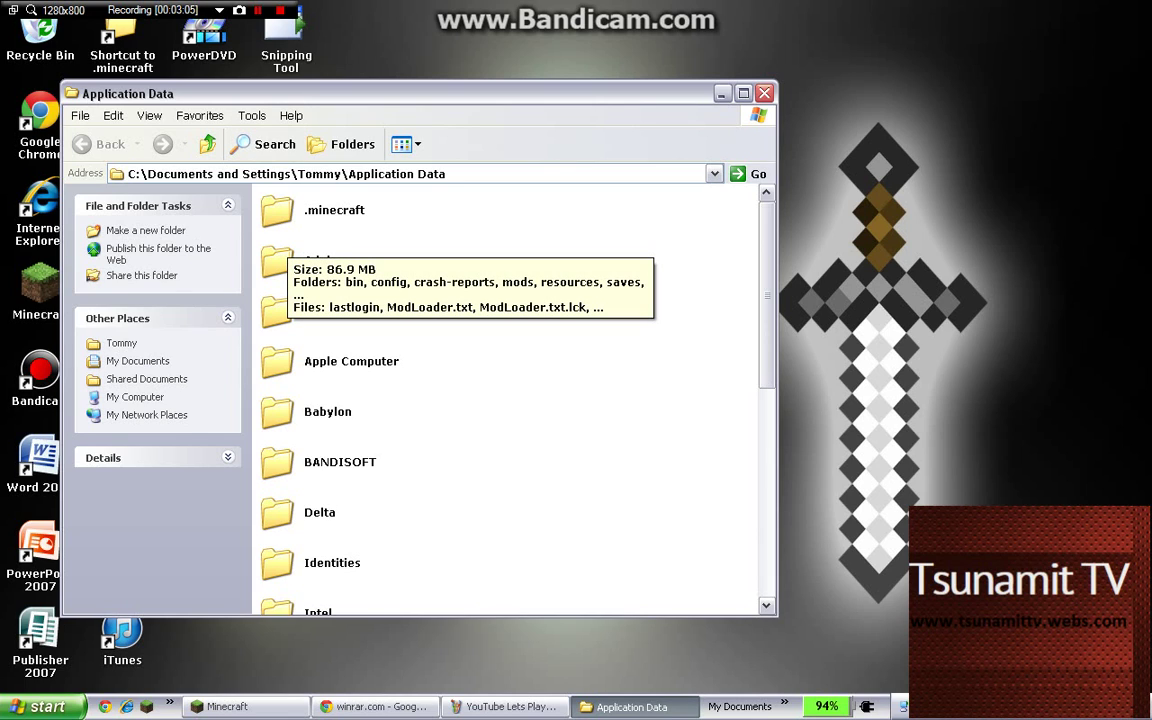
double_click(300, 215)
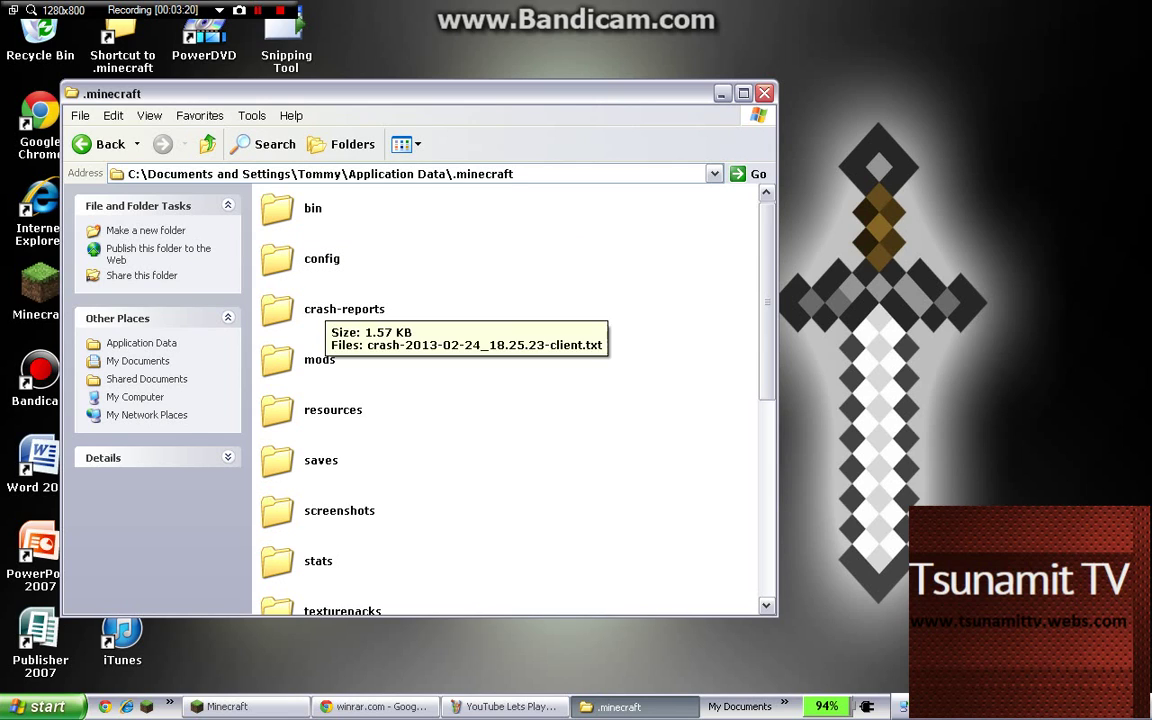
scroll(510, 400, "down", 1)
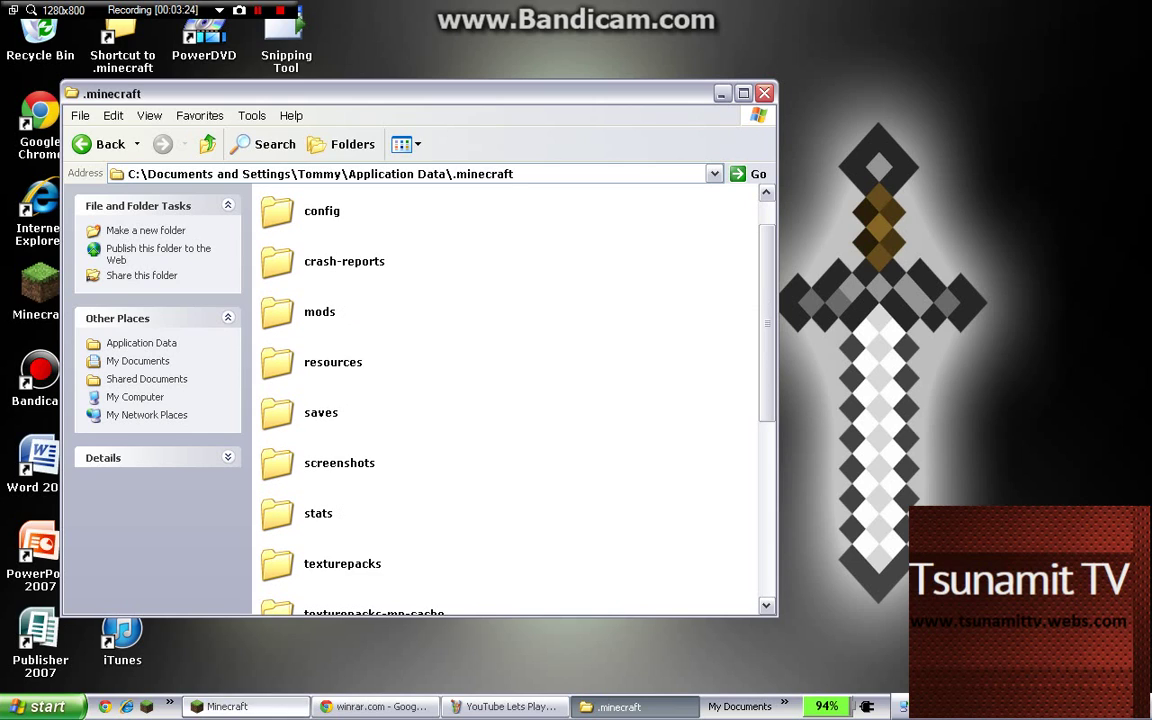
scroll(300, 565, "down", 1)
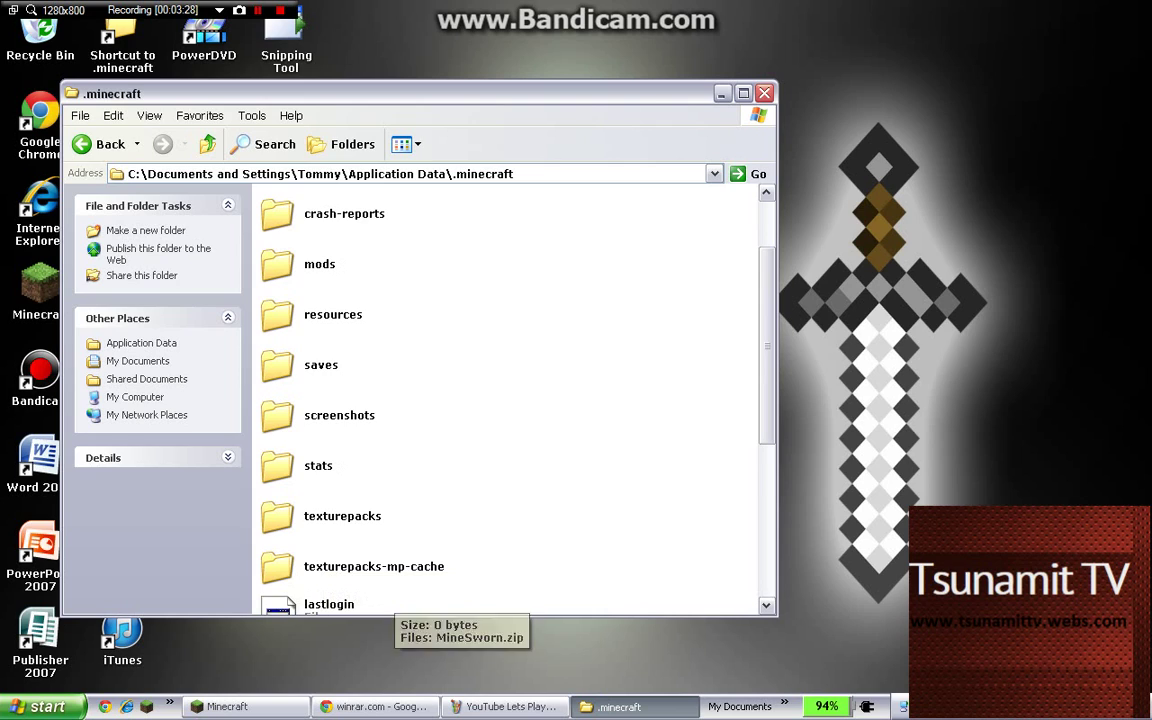
scroll(340, 540, "down", 1)
scroll(340, 540, "up", 3)
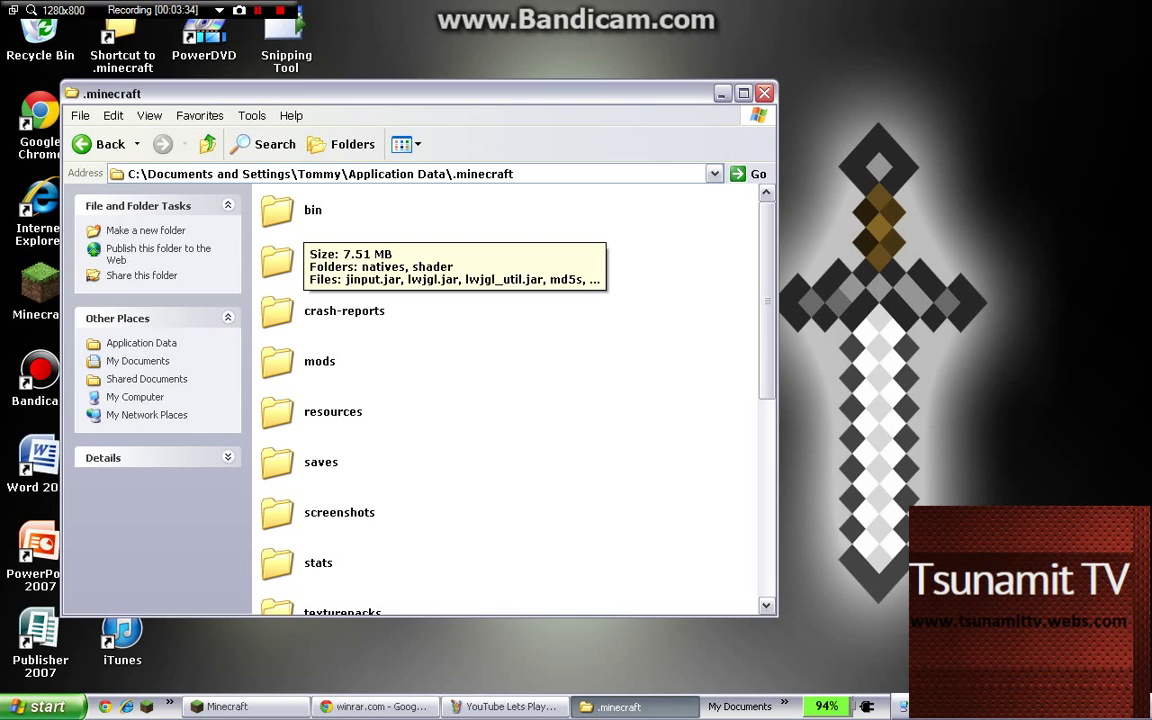
- Open the bin folder and launch the minecraft.jar archive in WinRAR
double_click(290, 212)
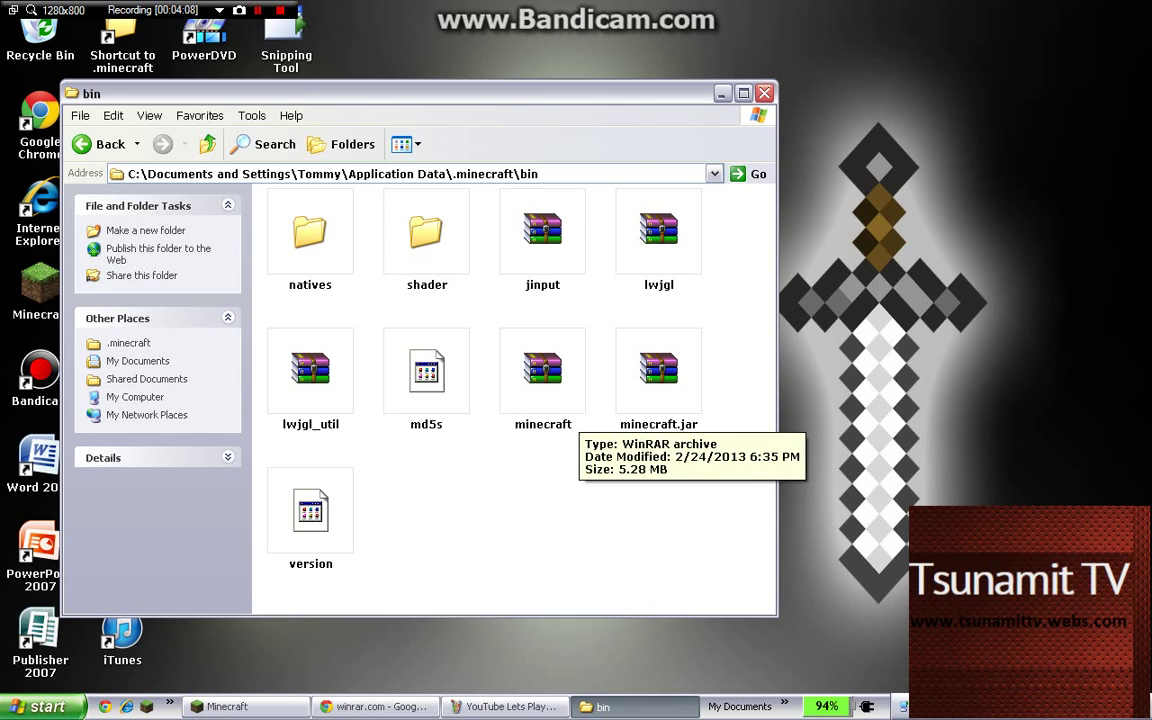
left_click(543, 372)
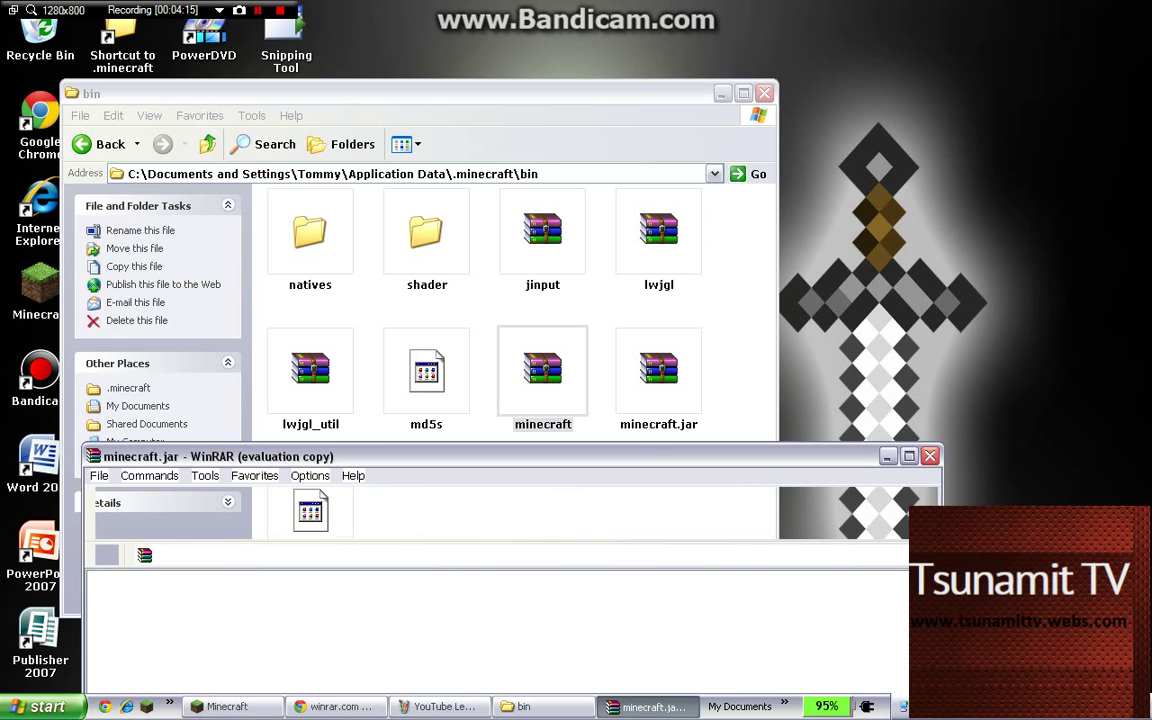
- Reposition the WinRAR window to show minecraft.jar's folders and inspect their context menus
left_click_drag(400, 456, 433, 146)
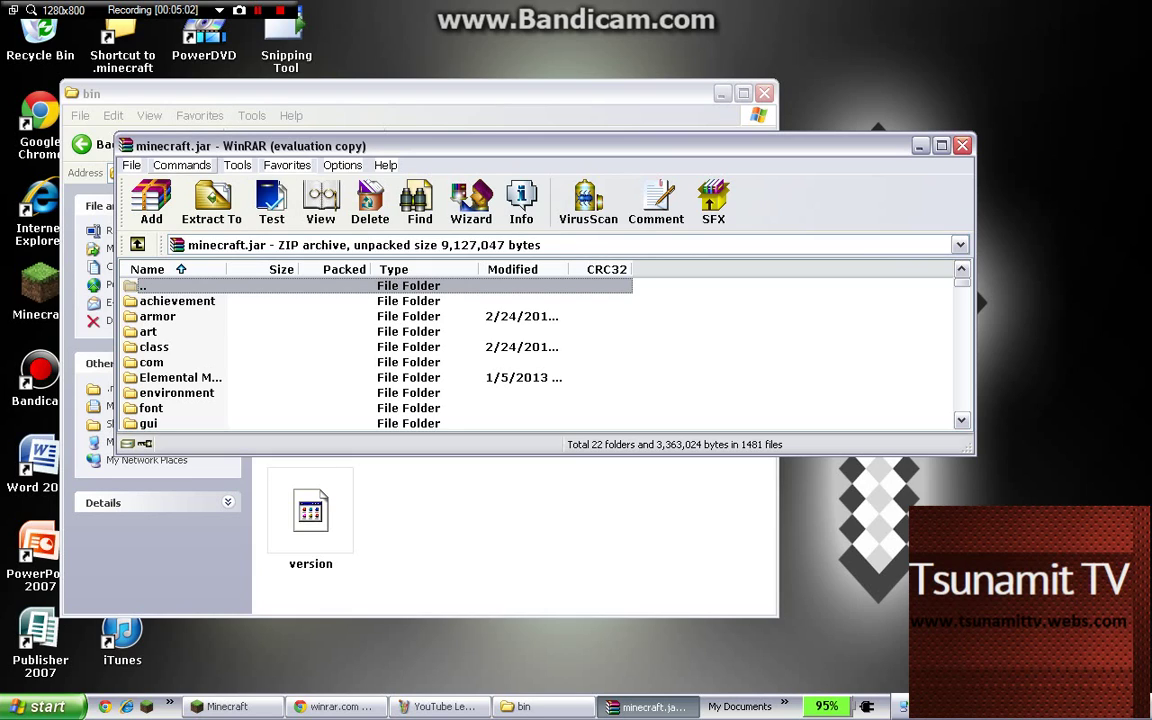
mouse_move(165, 148)
left_mouse_down()
mouse_move(224, 492)
mouse_move(358, 535)
mouse_move(661, 581)
mouse_move(612, 427)
mouse_move(247, 81)
mouse_move(144, 42)
mouse_move(138, 75)
left_mouse_up()
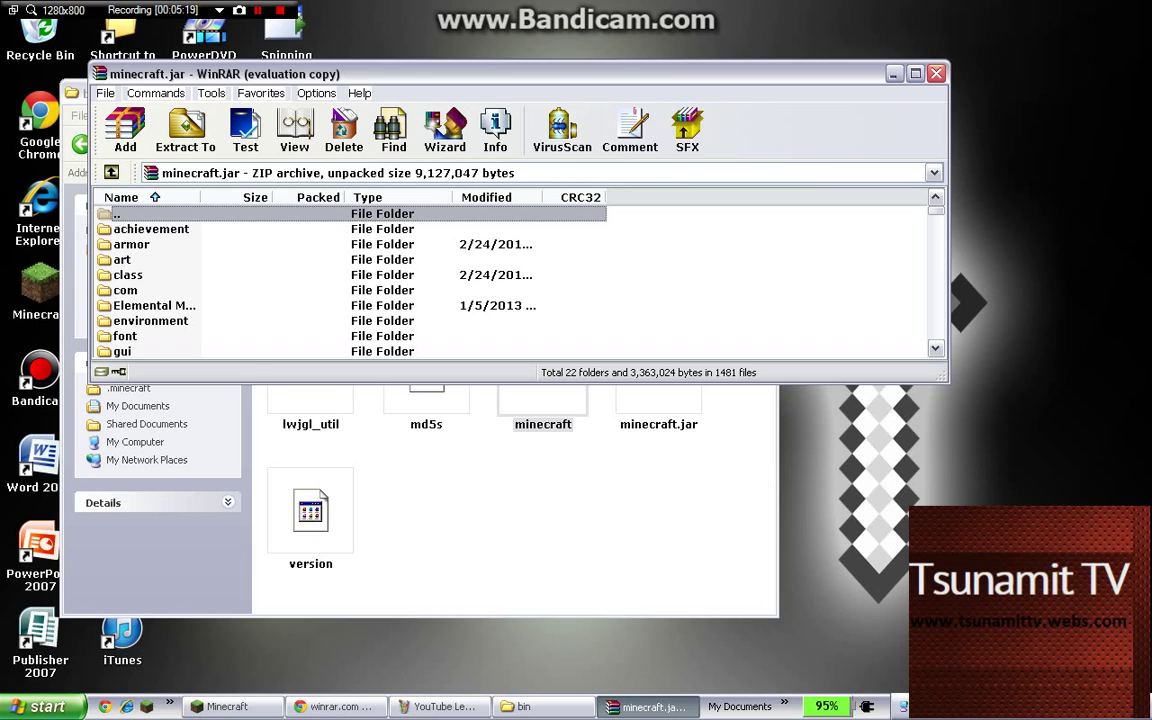
right_click(172, 260)
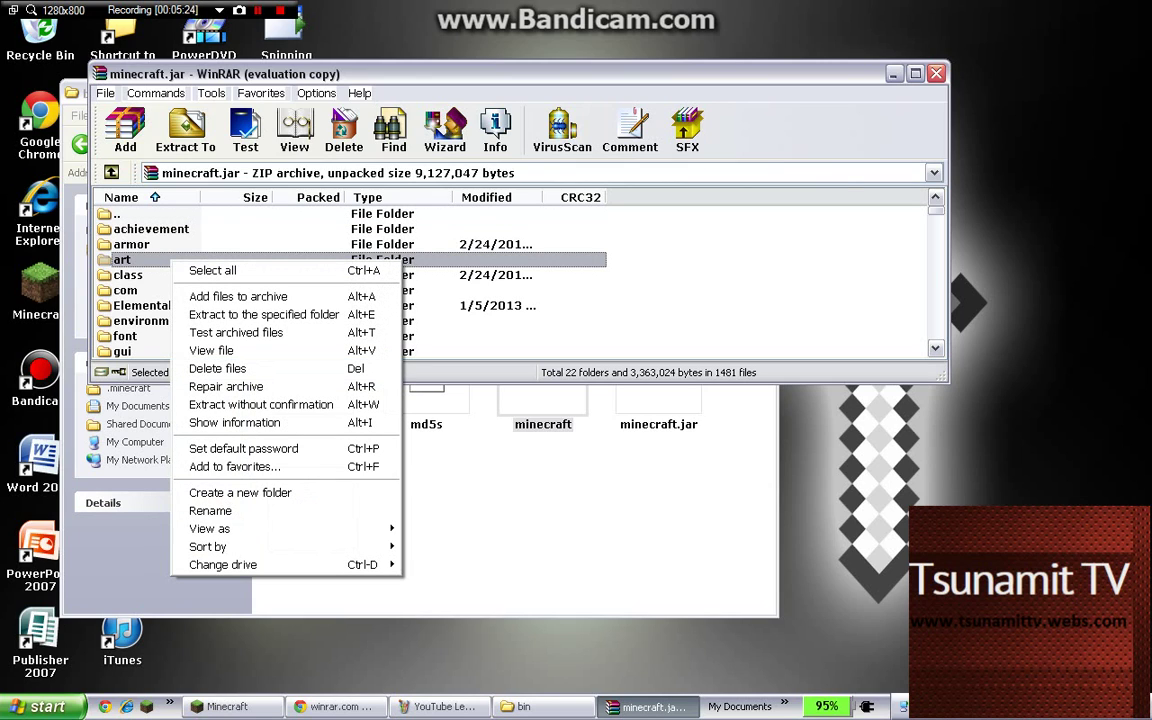
key("Escape")
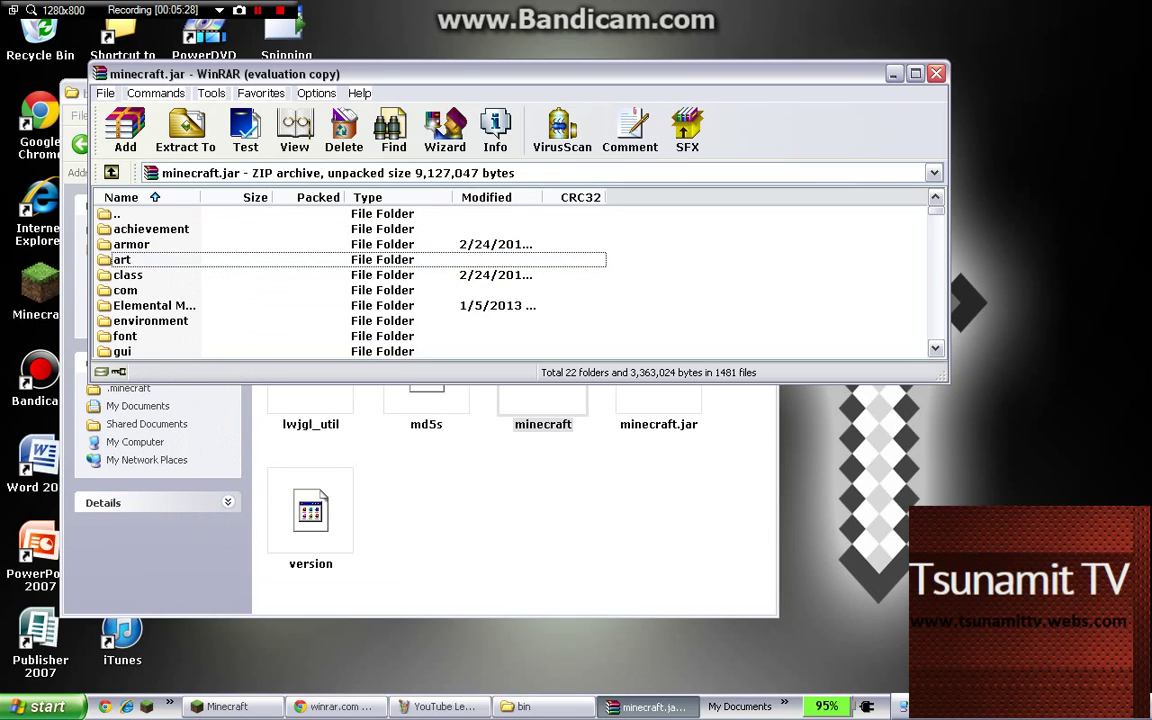
right_click(640, 292)
key("Escape")
- Close minecraft.jar and the bin folder, returning to Chrome's winrar.com download page
left_click(937, 74)
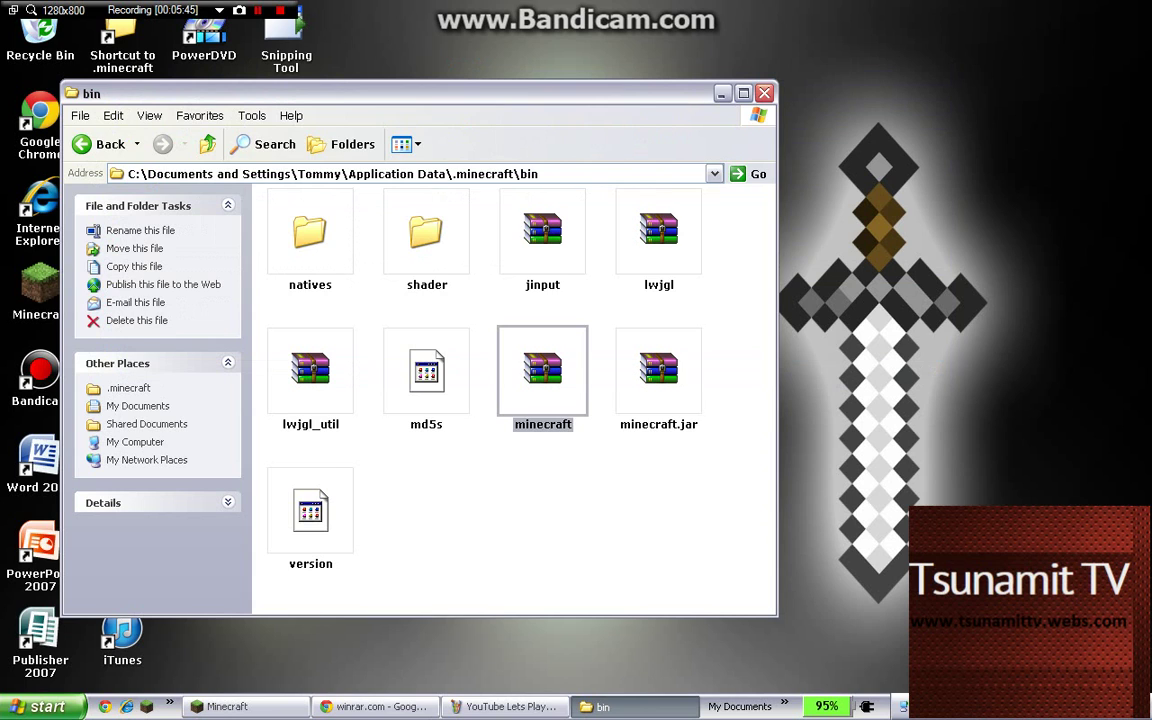
left_click(764, 93)
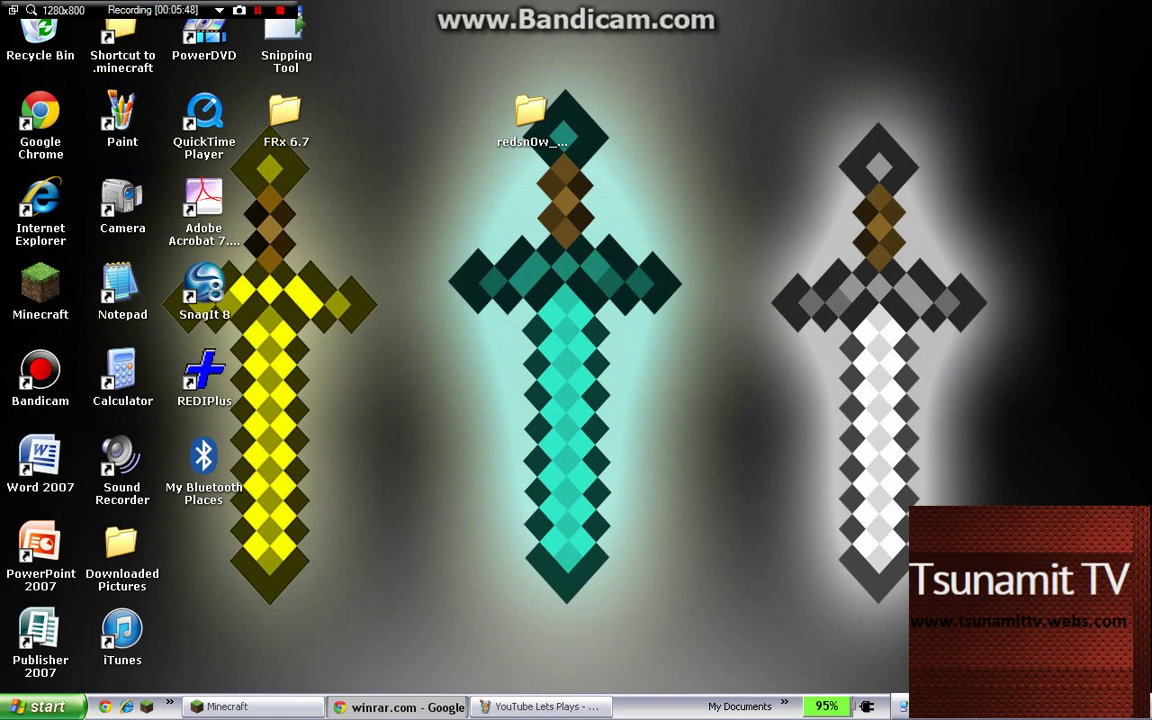
left_click(400, 707)
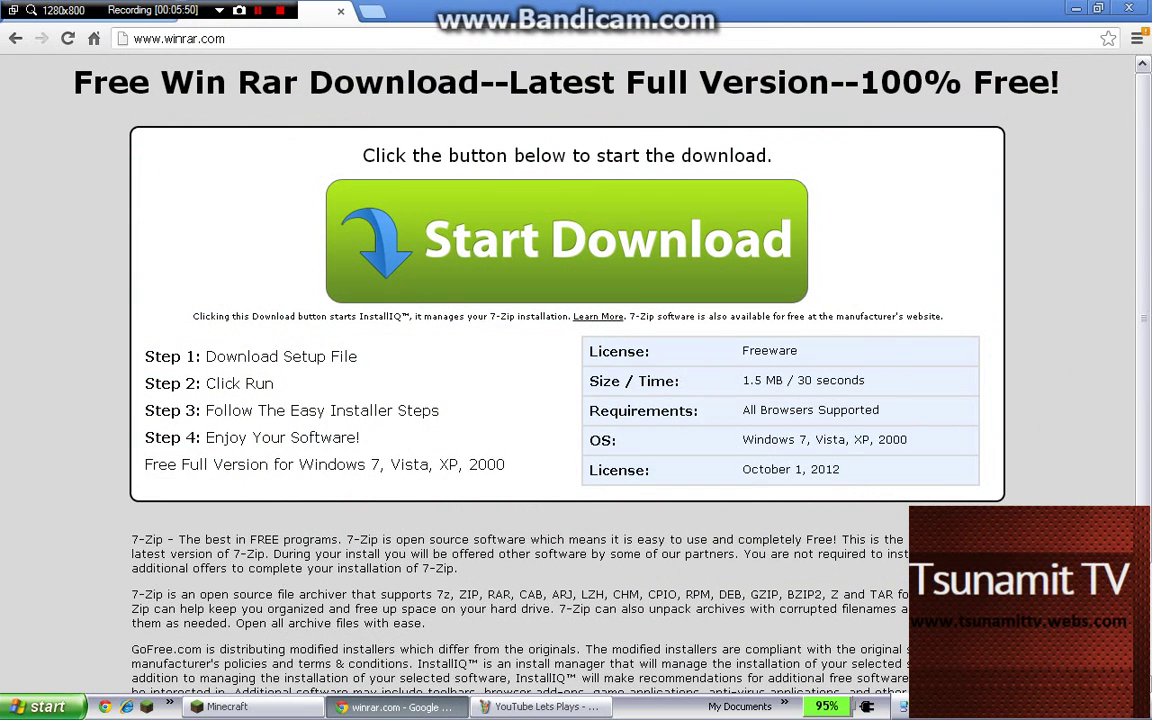